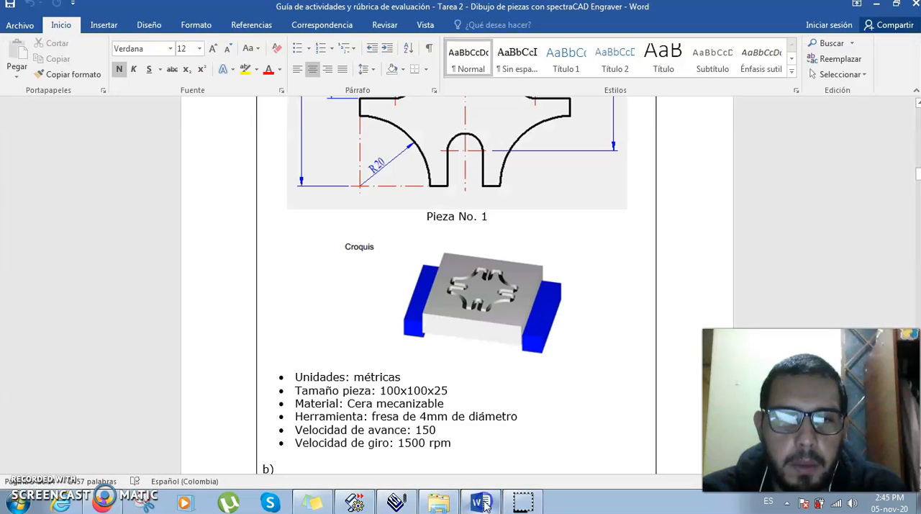
# - Review the part 1 specifications in the Word guide, switch to spectraCAM Milling and check the units setting
pyautogui.scroll(-1, 378, 430)
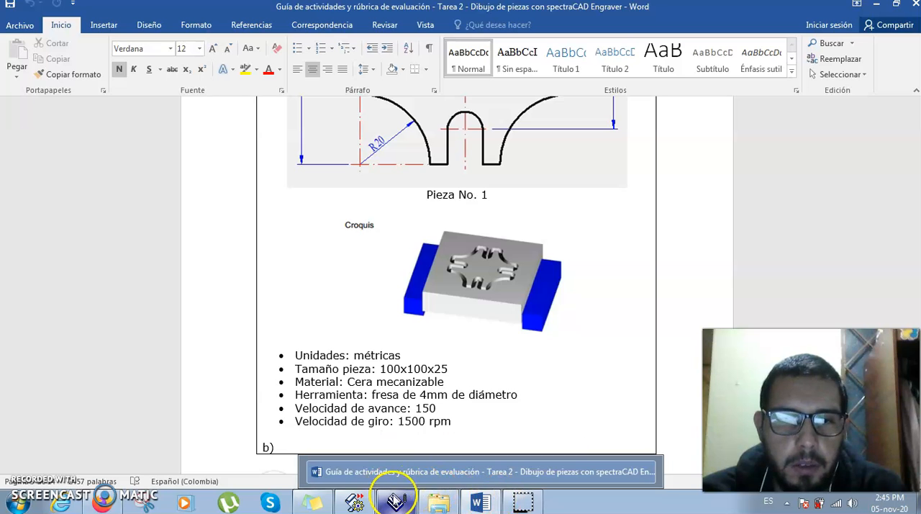
pyautogui.click(395, 502)
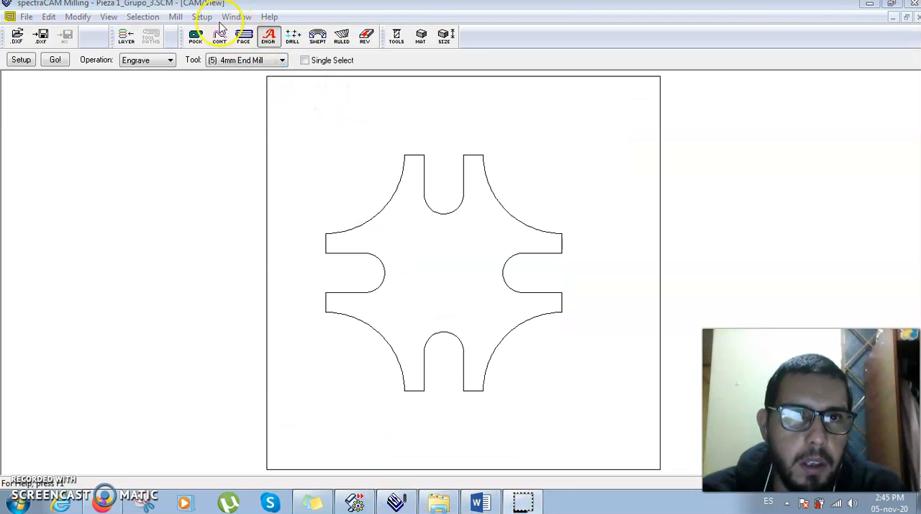
pyautogui.click(198, 17)
pyautogui.moveTo(278, 107)
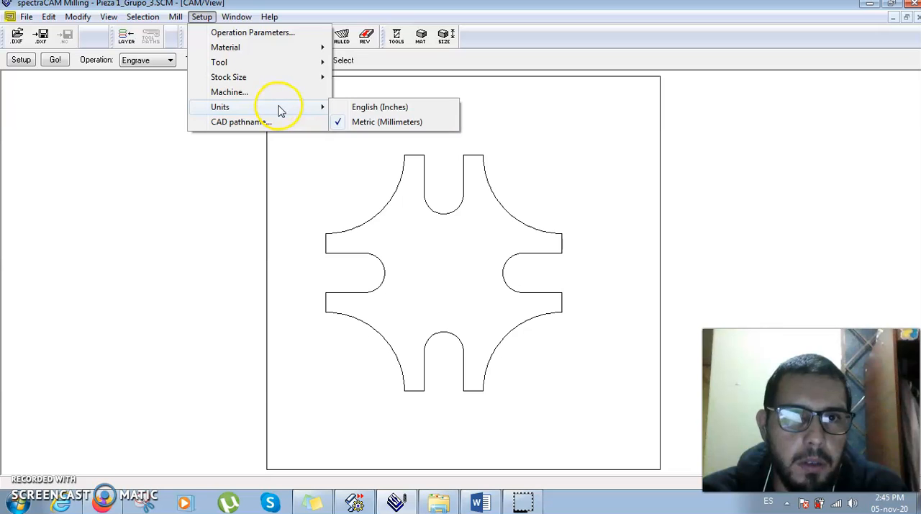
pyautogui.click(339, 137)
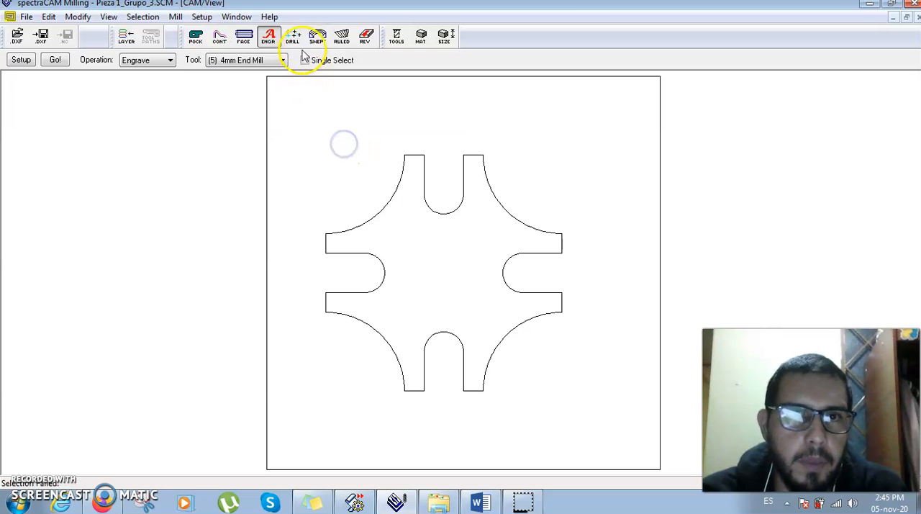
# - Check the 4mm End Mill entry in the tool library against the guide's specifications
pyautogui.click(396, 36)
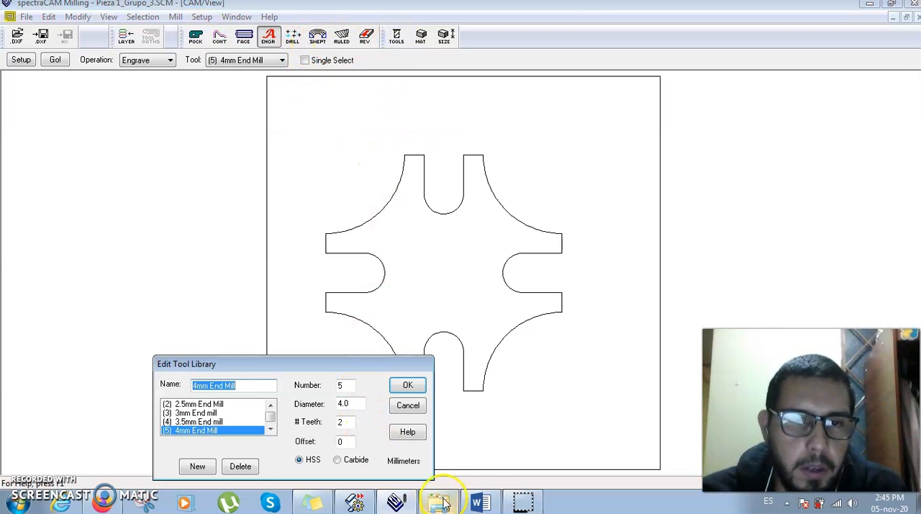
pyautogui.click(480, 503)
pyautogui.click(480, 503)
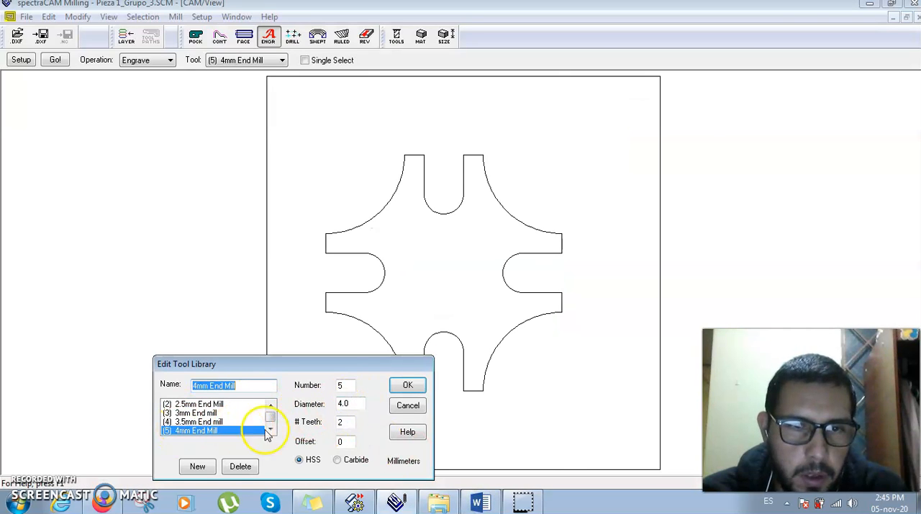
pyautogui.click(408, 385)
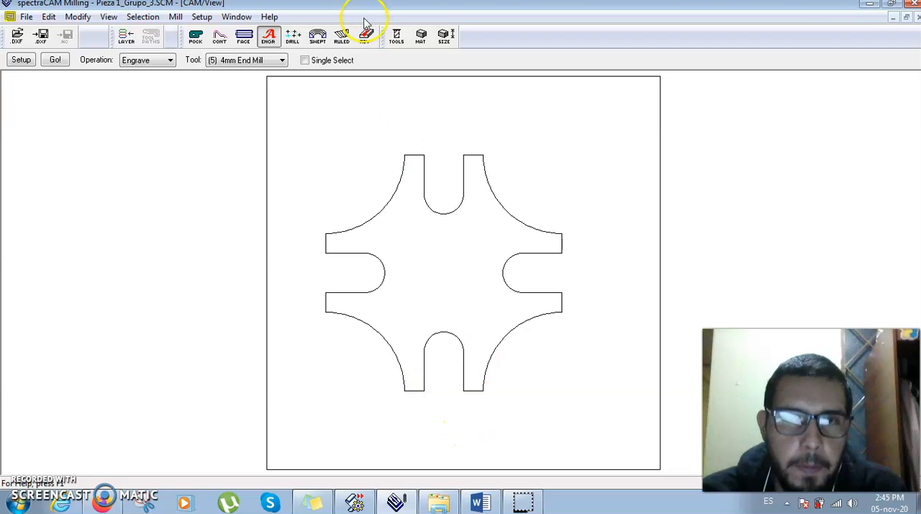
# - Check the Machinable Wax material settings and compare the stock size with the dimensions in the guide
pyautogui.click(430, 43)
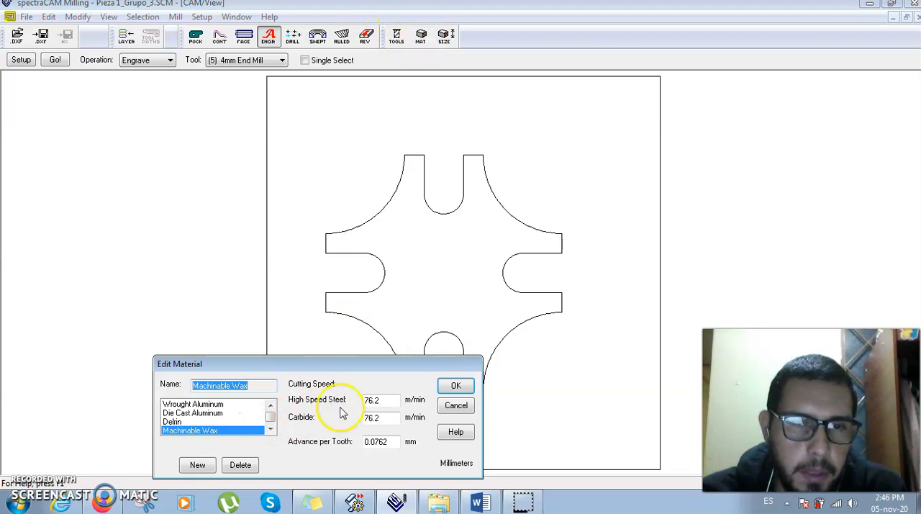
pyautogui.click(455, 387)
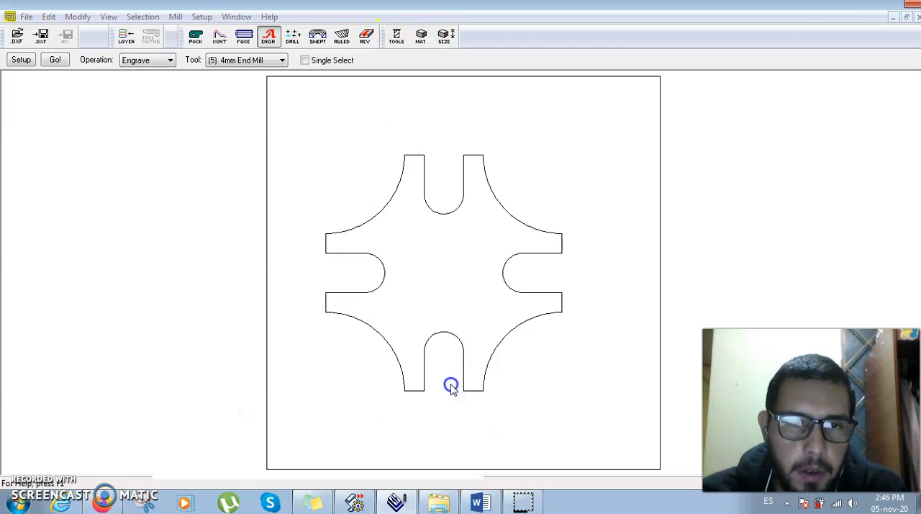
pyautogui.click(447, 36)
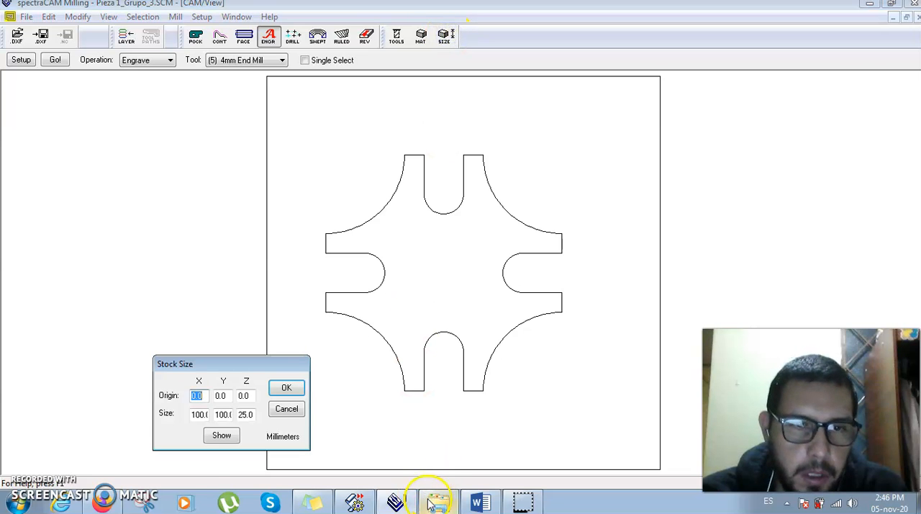
pyautogui.click(480, 502)
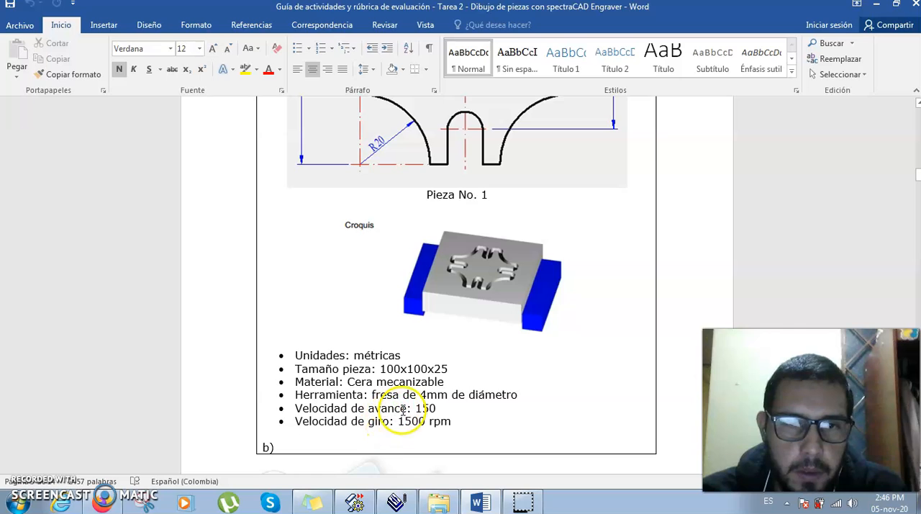
pyautogui.click(477, 503)
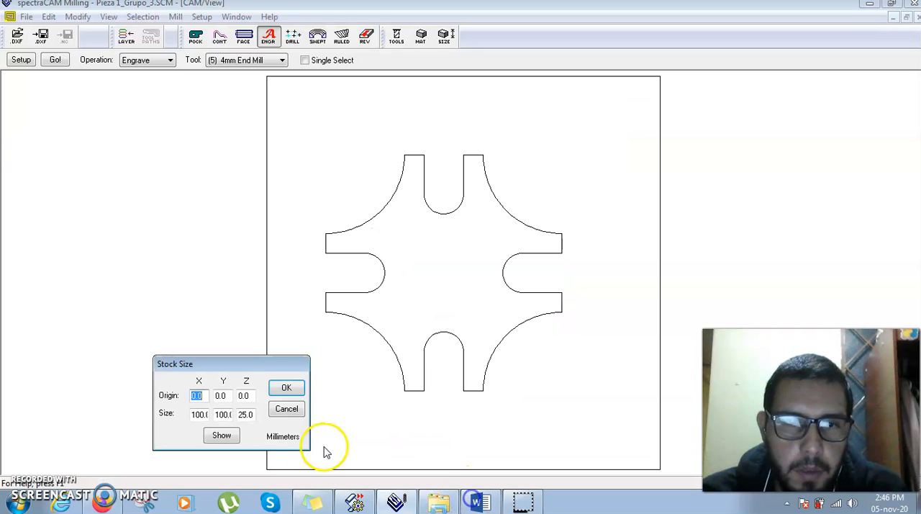
pyautogui.click(286, 389)
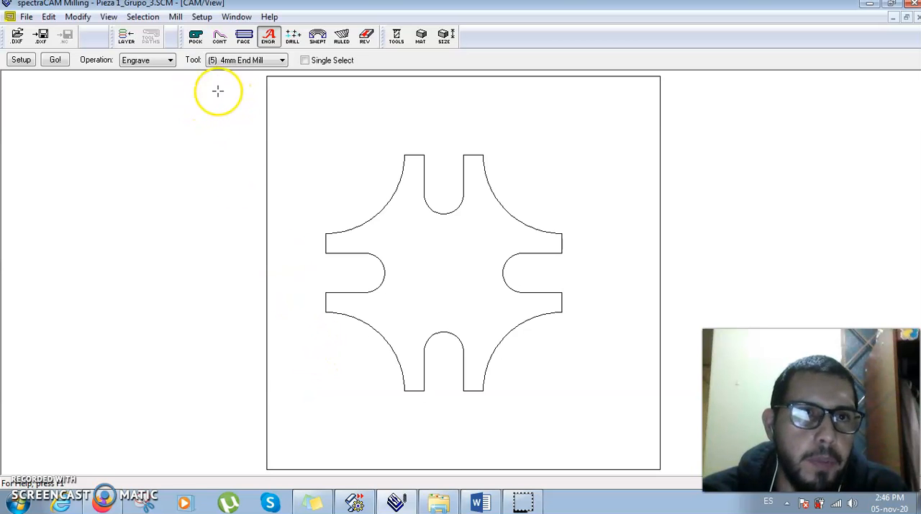
# - Choose the Contour operation, select the cross-shaped profile, and flip its cutting side and direction
pyautogui.click(171, 62)
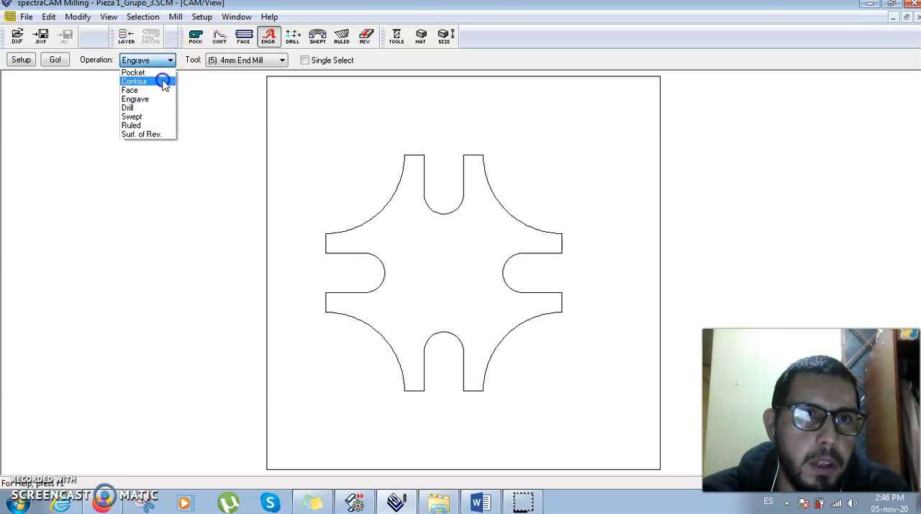
pyautogui.click(164, 82)
pyautogui.click(377, 211)
pyautogui.rightClick(378, 211)
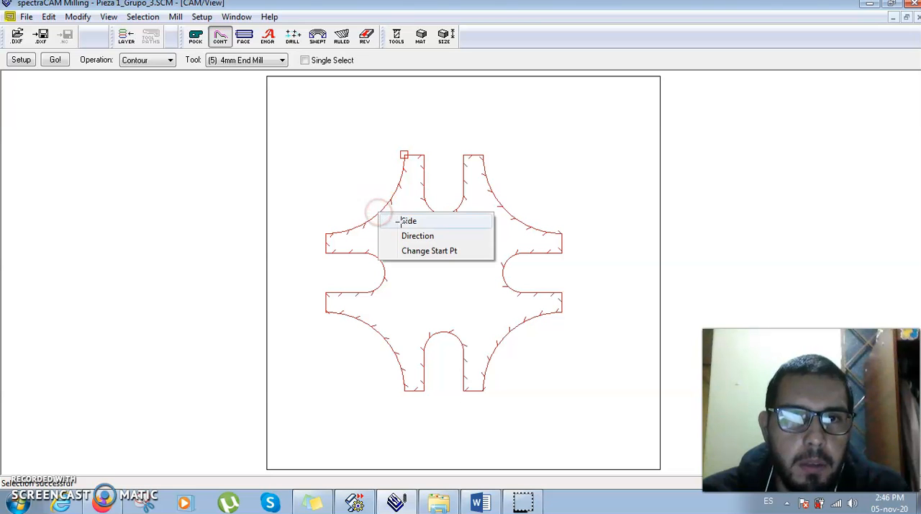
pyautogui.click(406, 221)
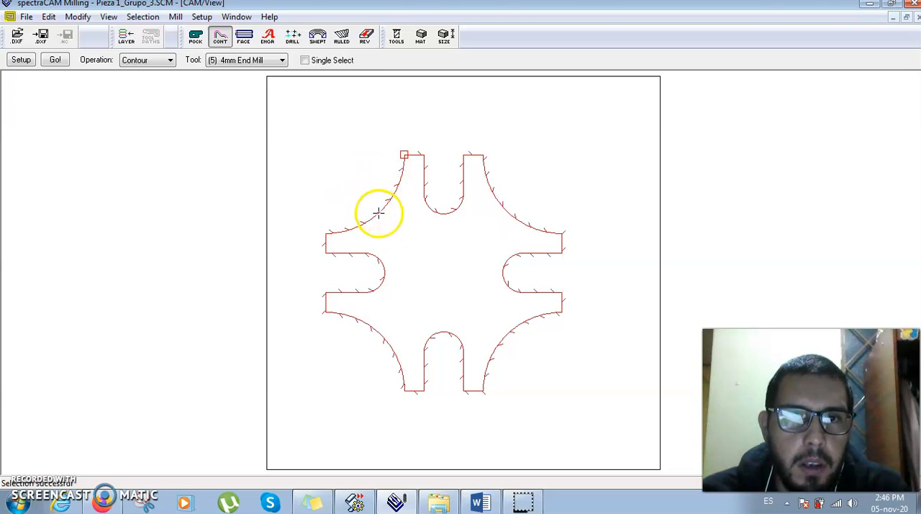
pyautogui.rightClick(378, 212)
pyautogui.click(410, 238)
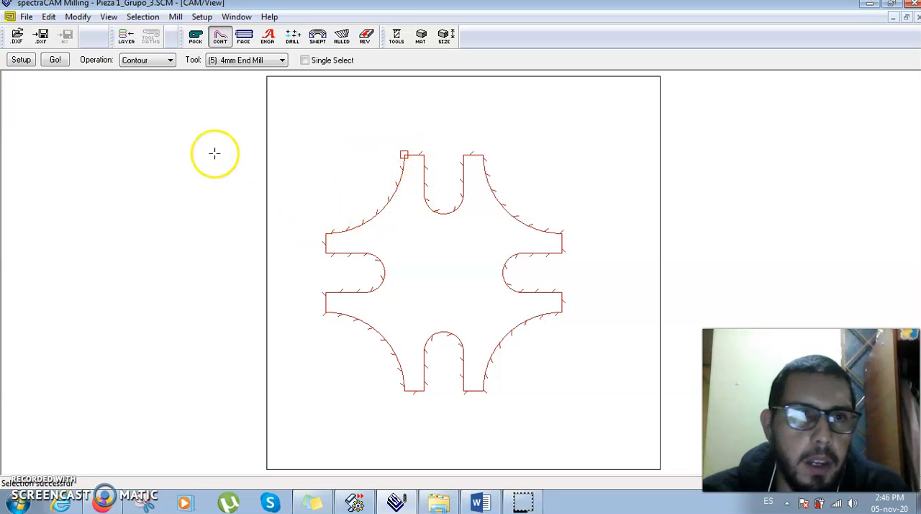
# - Set up the contour with feed 150, 1500 RPM and Z final -2 mm, and generate and accept its toolpath
pyautogui.click(20, 60)
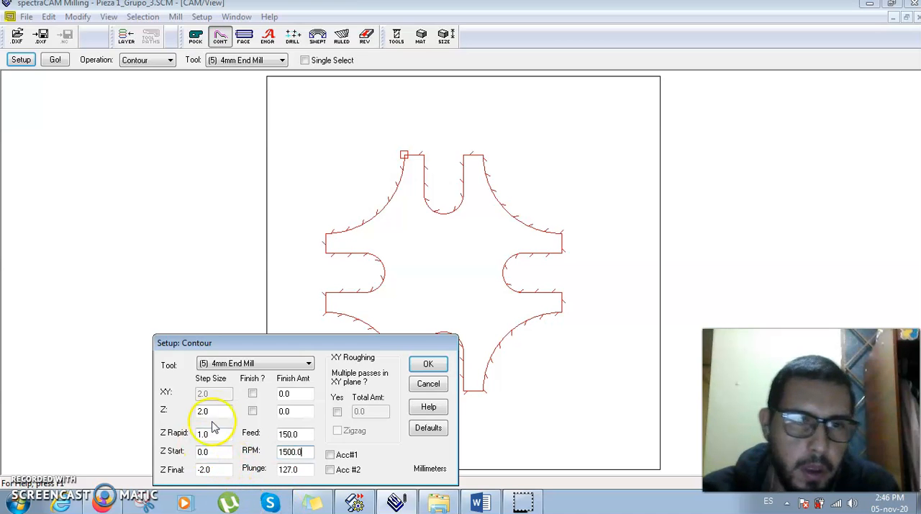
pyautogui.click(429, 365)
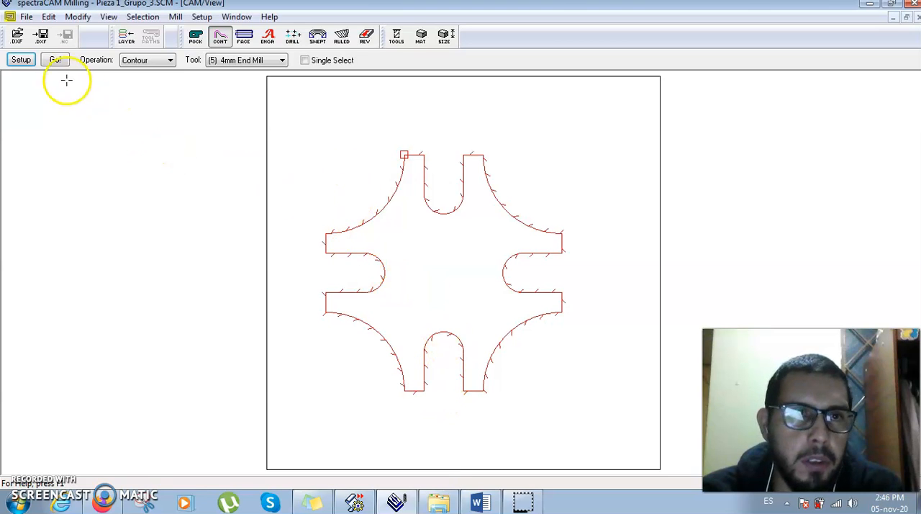
pyautogui.click(56, 60)
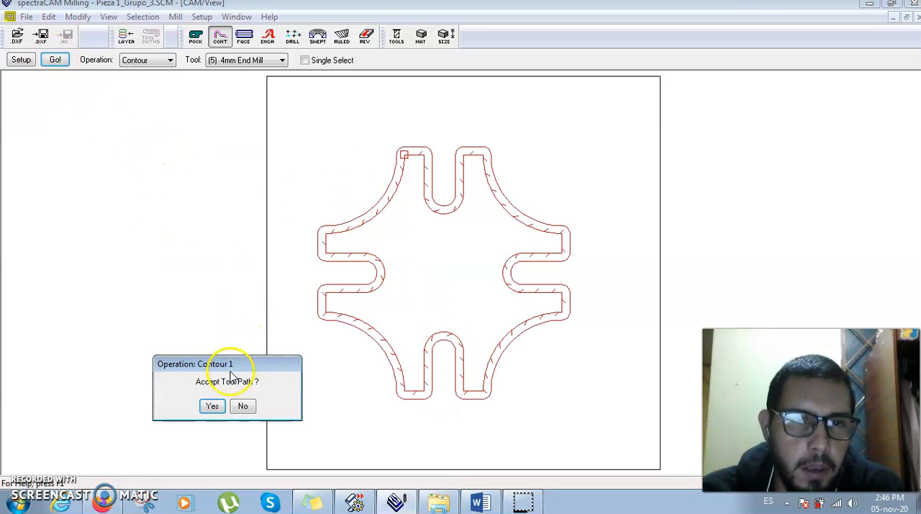
pyautogui.click(212, 406)
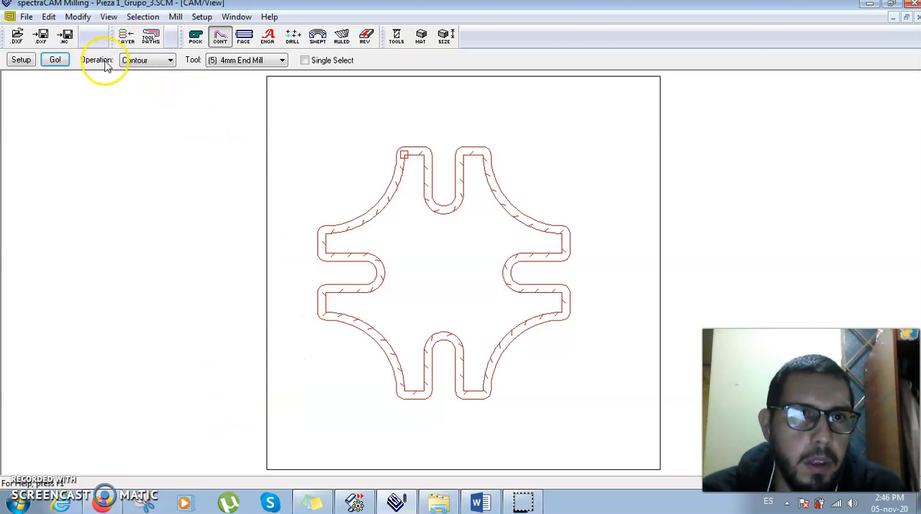
# - Save the NC code as Pieza 1_Grupo_3.NC in UNAD > 8vo Semestre > CNC > Actividad 3, replacing the existing file
pyautogui.click(68, 36)
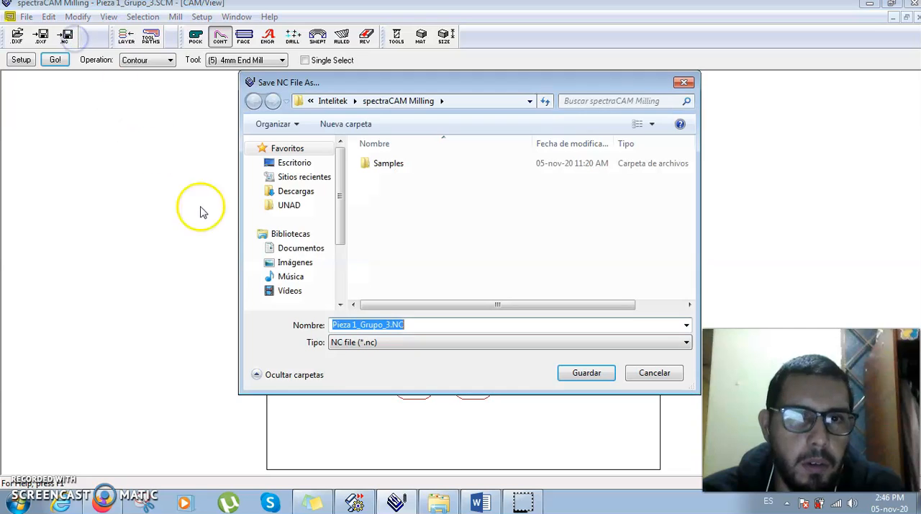
pyautogui.click(289, 205)
pyautogui.doubleClick(401, 220)
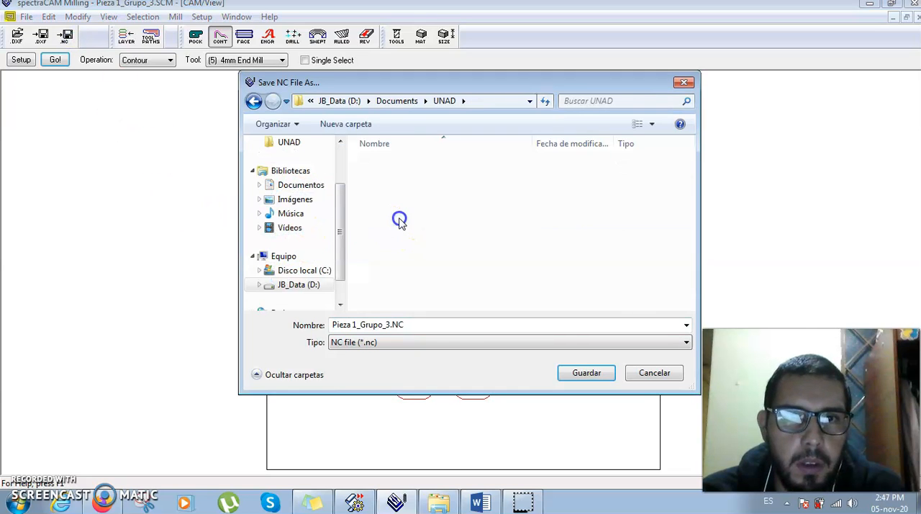
pyautogui.doubleClick(401, 164)
pyautogui.click(401, 191)
pyautogui.doubleClick(401, 192)
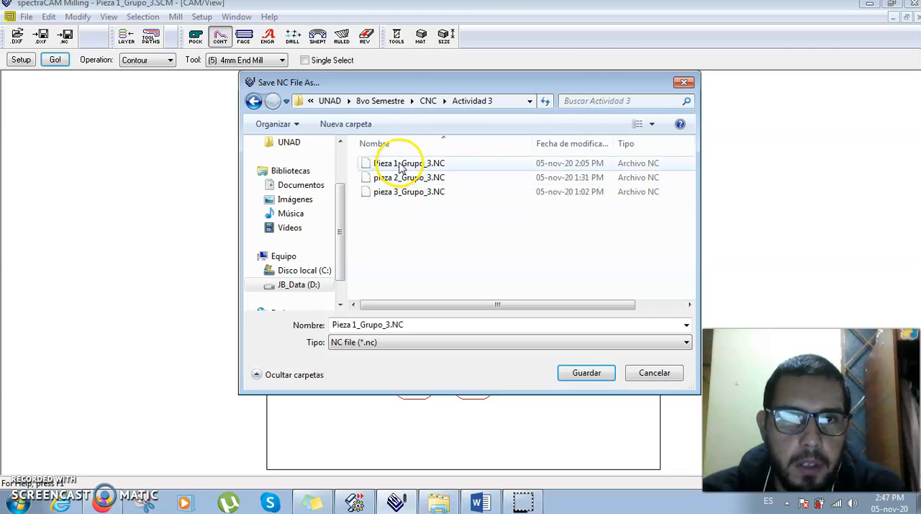
pyautogui.click(400, 164)
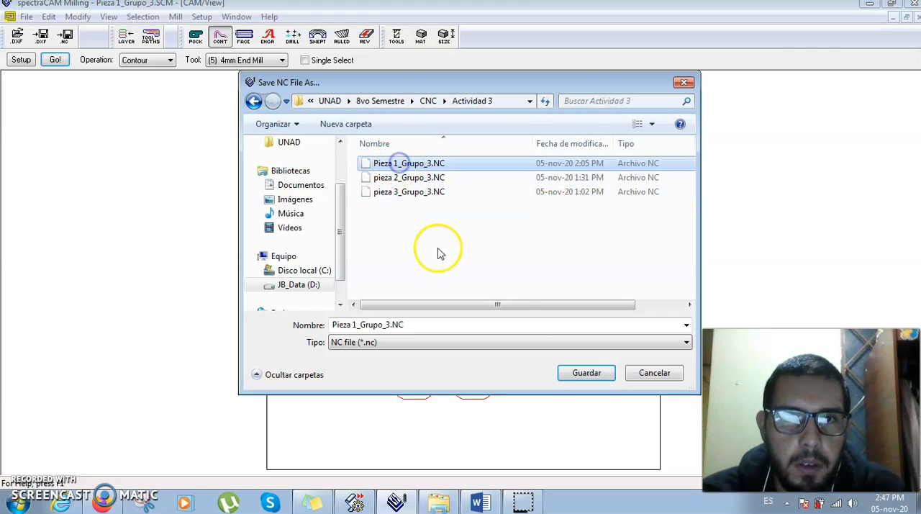
pyautogui.click(587, 373)
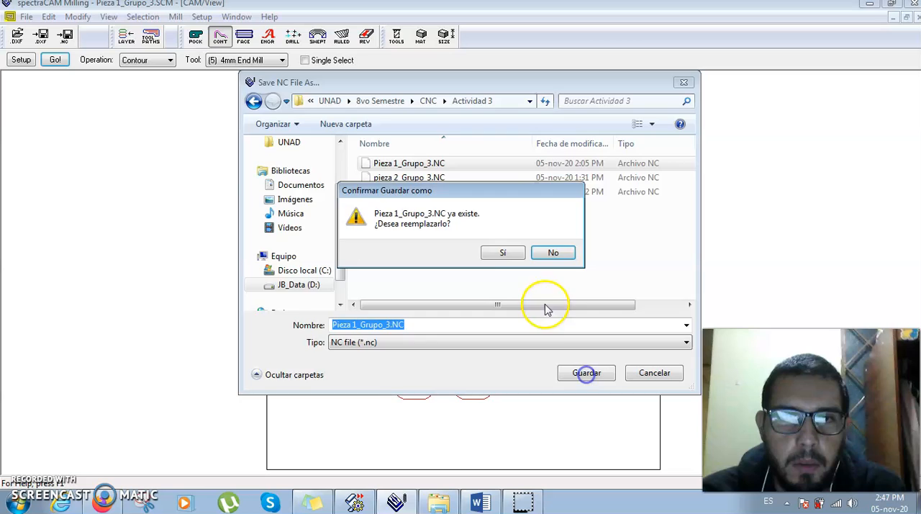
pyautogui.click(513, 251)
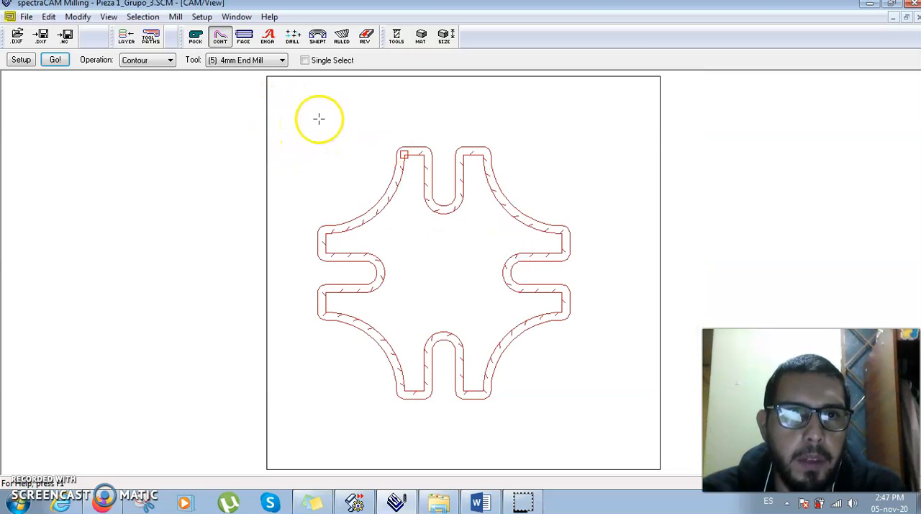
# - Display the generated code in the NC Browser and look through its blocks
pyautogui.click(236, 17)
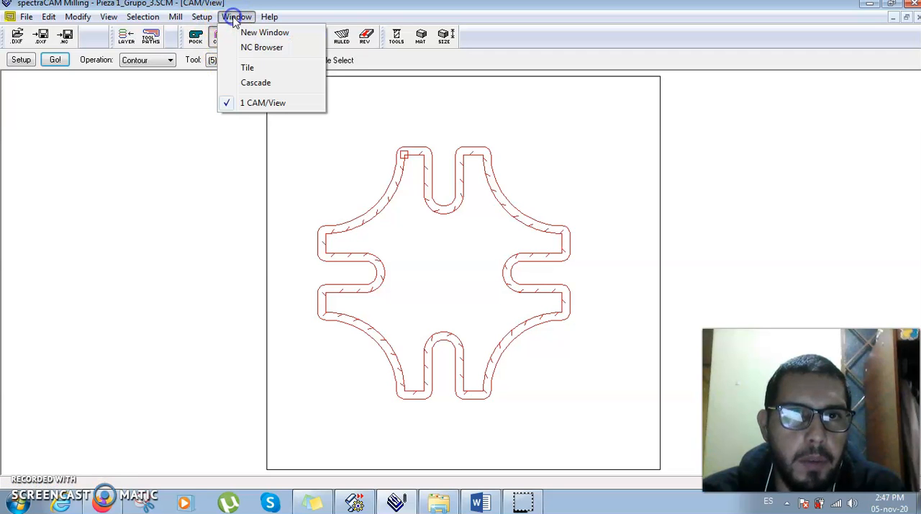
pyautogui.click(263, 47)
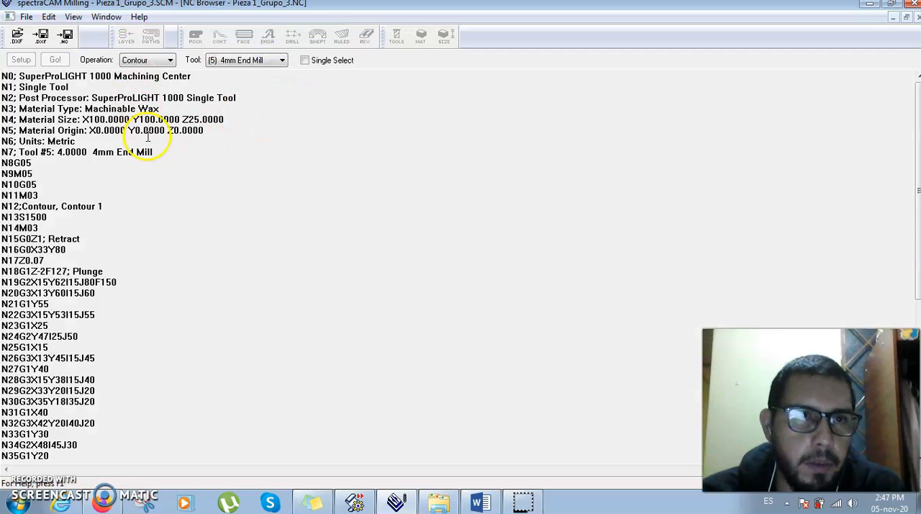
pyautogui.scroll(-20, 212, 173)
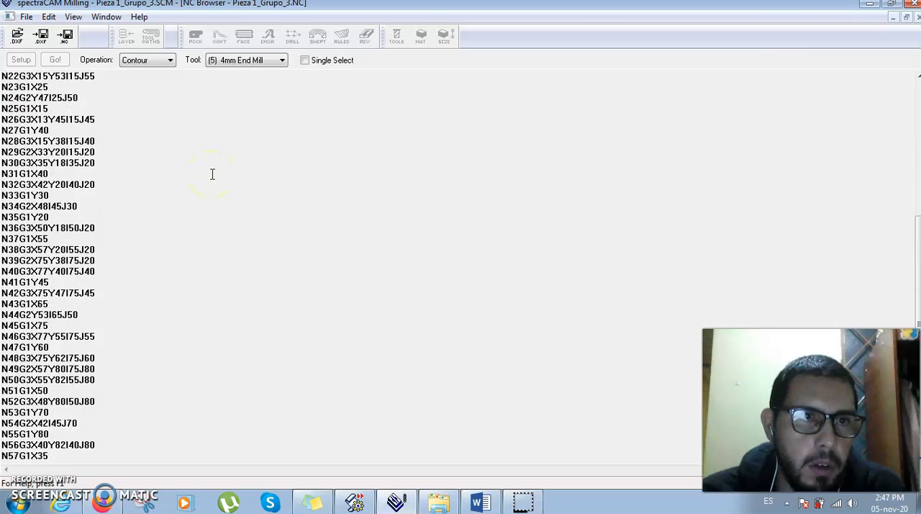
pyautogui.scroll(16, 212, 174)
pyautogui.scroll(4, 212, 173)
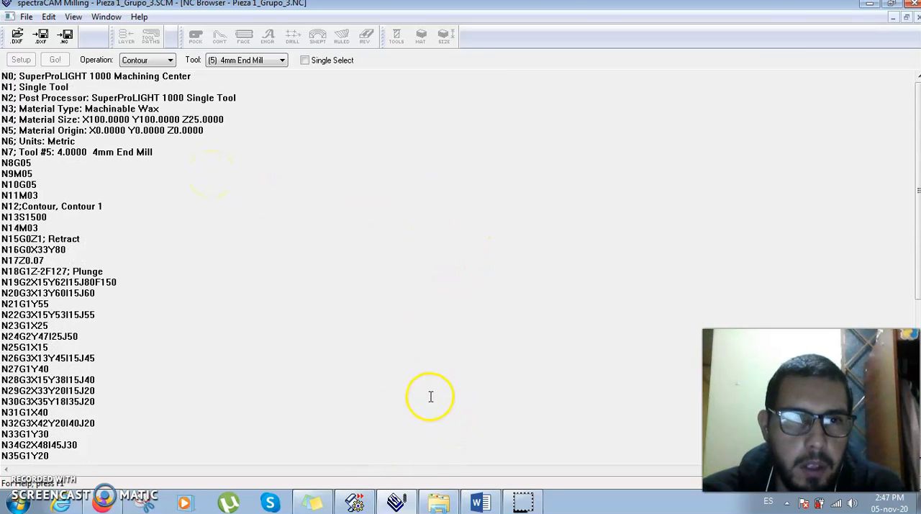
# - Switch to CNCBase for eXpertMill and open Pieza 1_Grupo_3.NC from the Actividad 3 folder
pyautogui.click(357, 503)
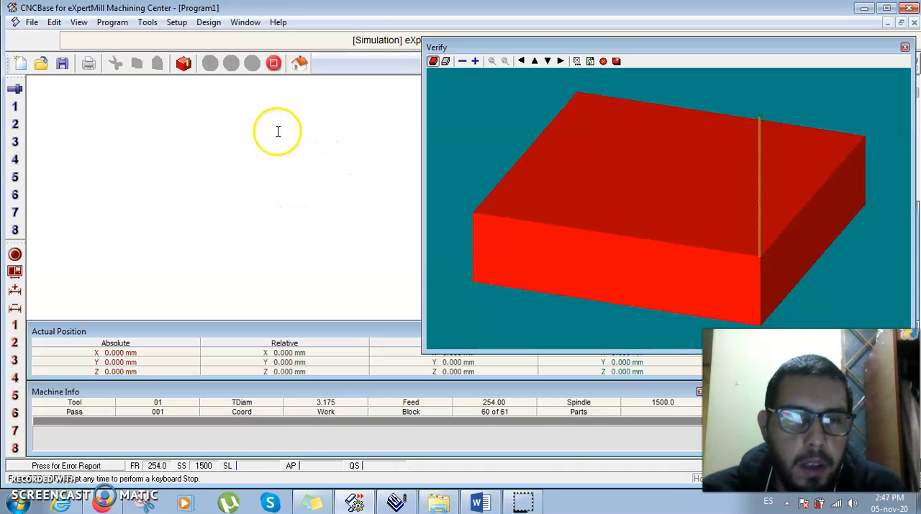
pyautogui.click(41, 65)
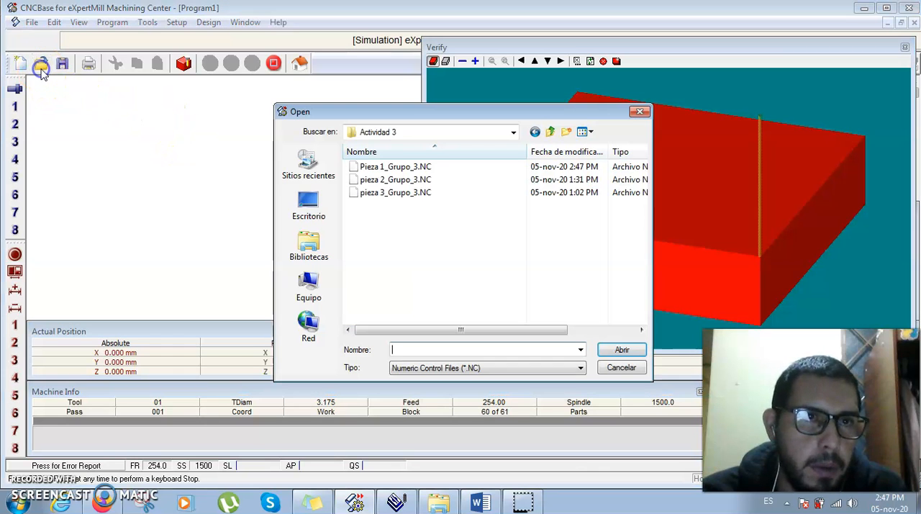
pyautogui.click(389, 170)
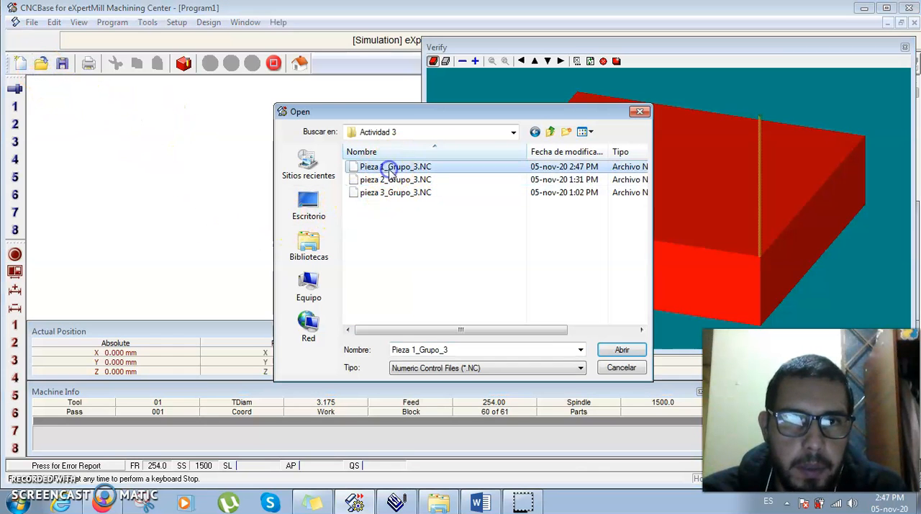
pyautogui.click(621, 351)
pyautogui.click(521, 278)
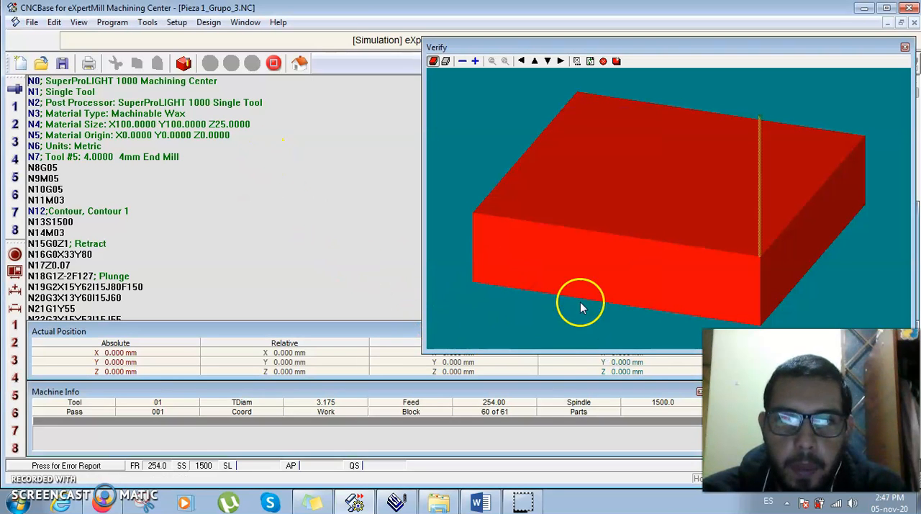
# - Set the verification view of the stock to the isometric preset in the verify settings
pyautogui.click(589, 61)
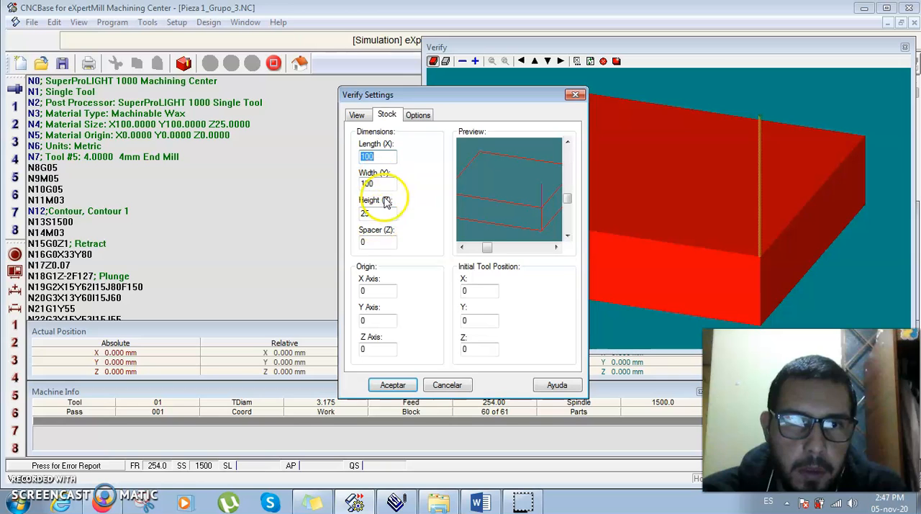
pyautogui.click(358, 114)
pyautogui.click(397, 239)
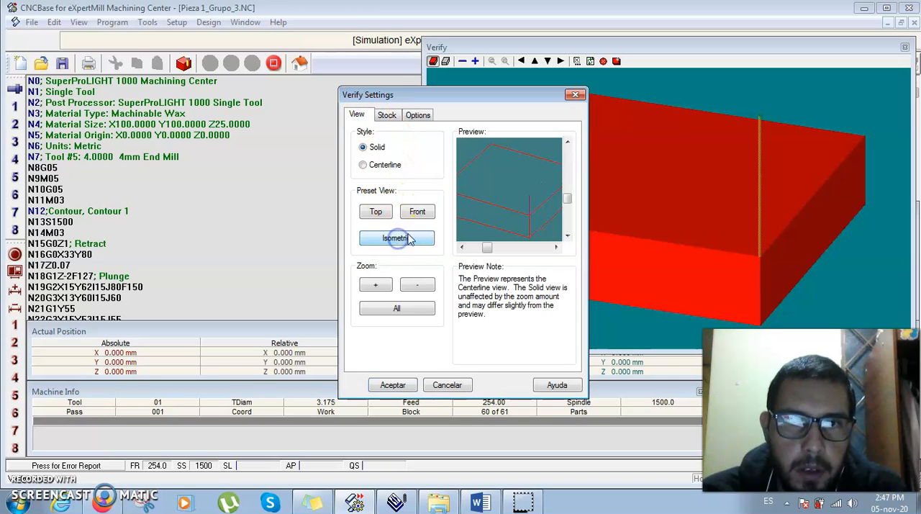
pyautogui.click(401, 385)
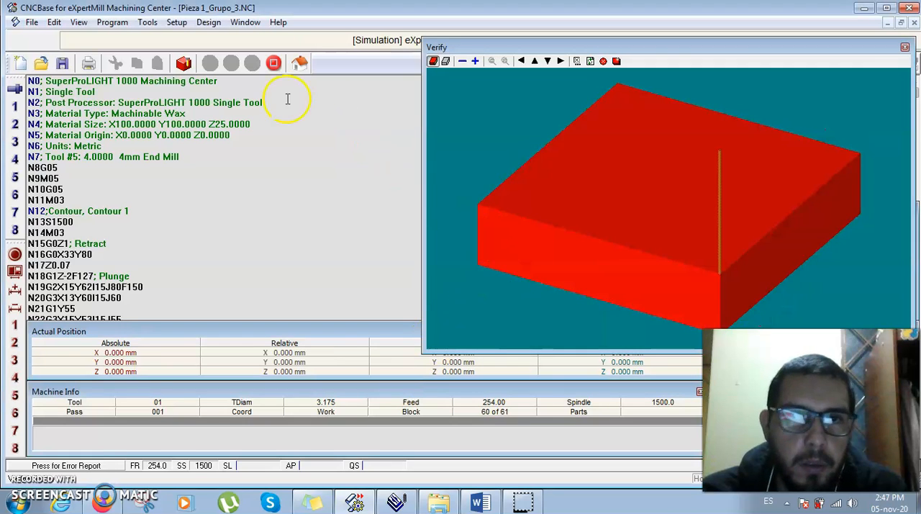
# - Run the verification of Pieza 1_Grupo_3.NC from line 1 through to the end of the program
pyautogui.click(185, 66)
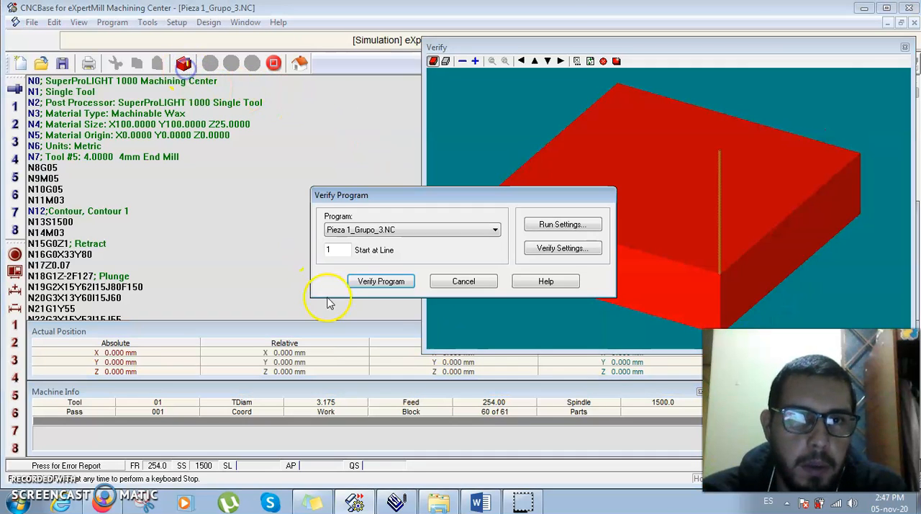
pyautogui.click(377, 281)
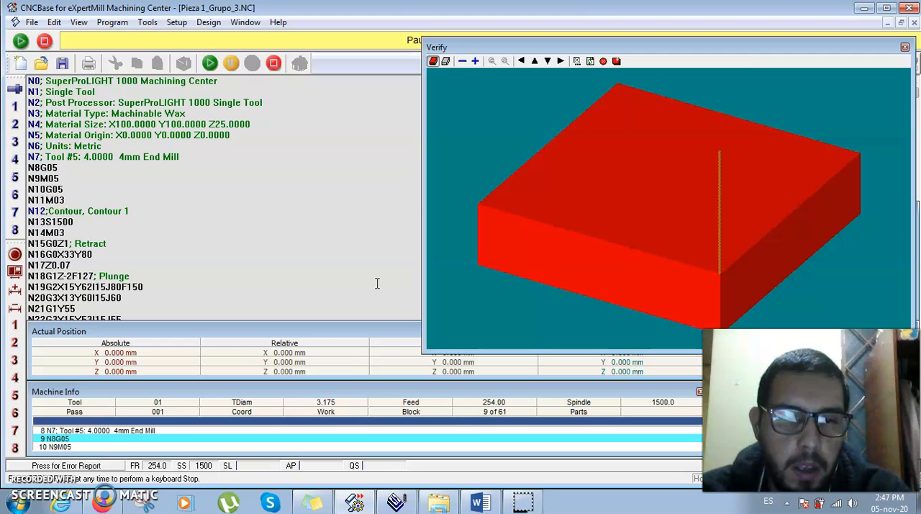
pyautogui.press('Return')
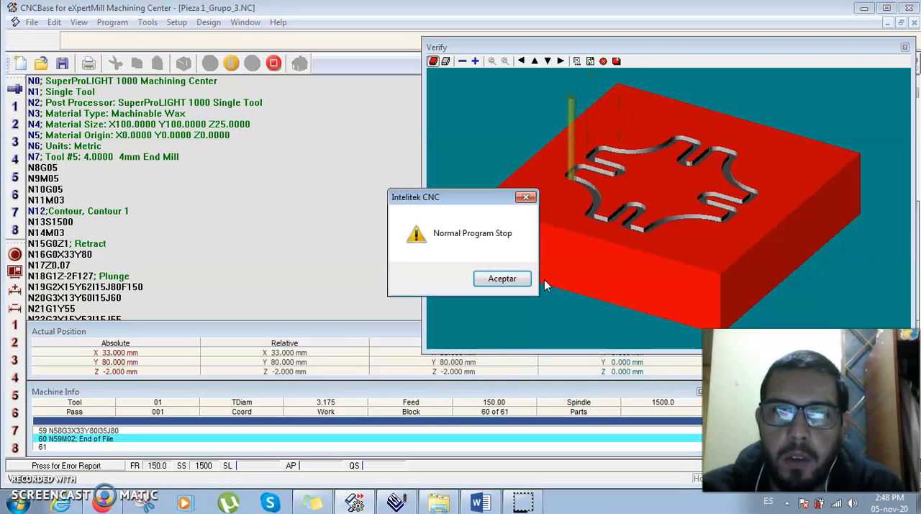
pyautogui.click(520, 280)
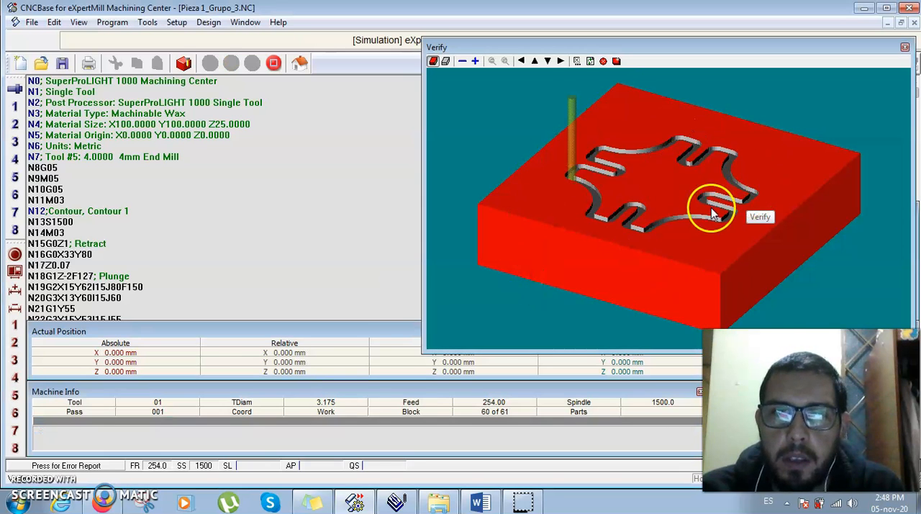
# - Rotate the machined part and inspect it in centerline display, returning to the solid display
pyautogui.click(561, 62)
pyautogui.click(561, 62)
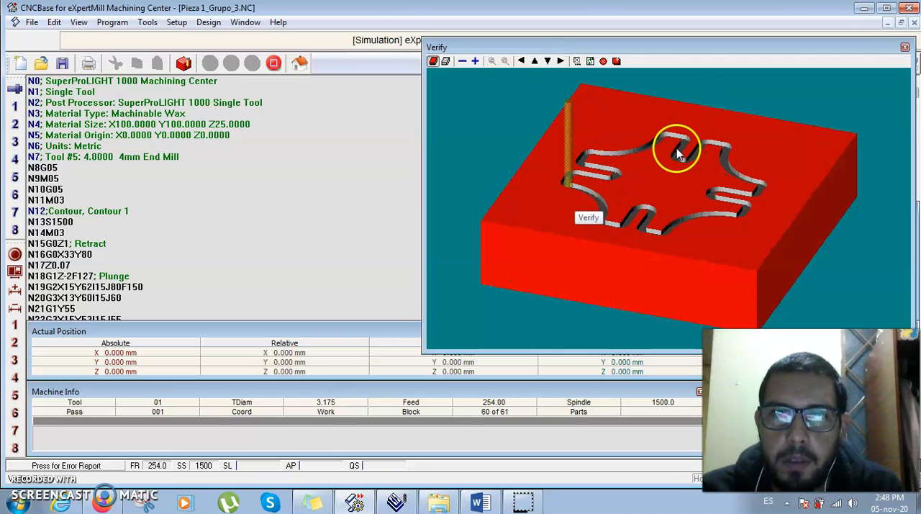
pyautogui.click(447, 62)
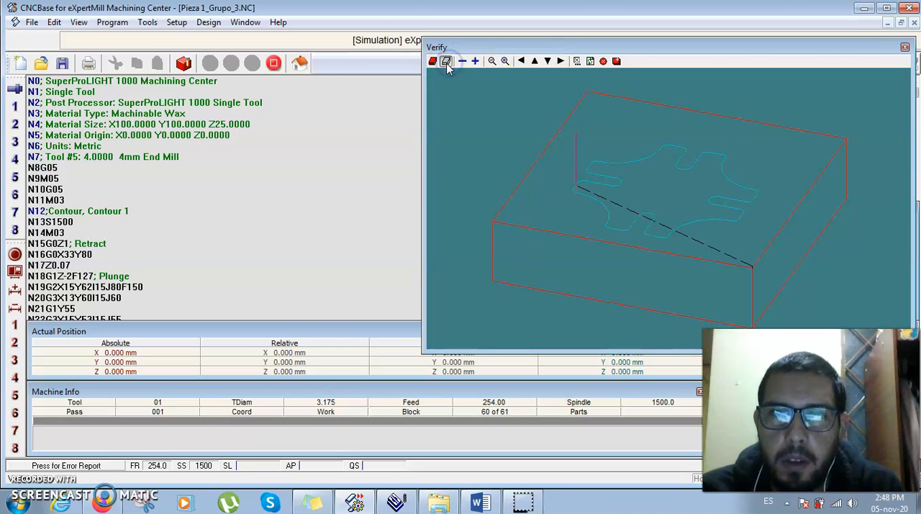
pyautogui.click(432, 62)
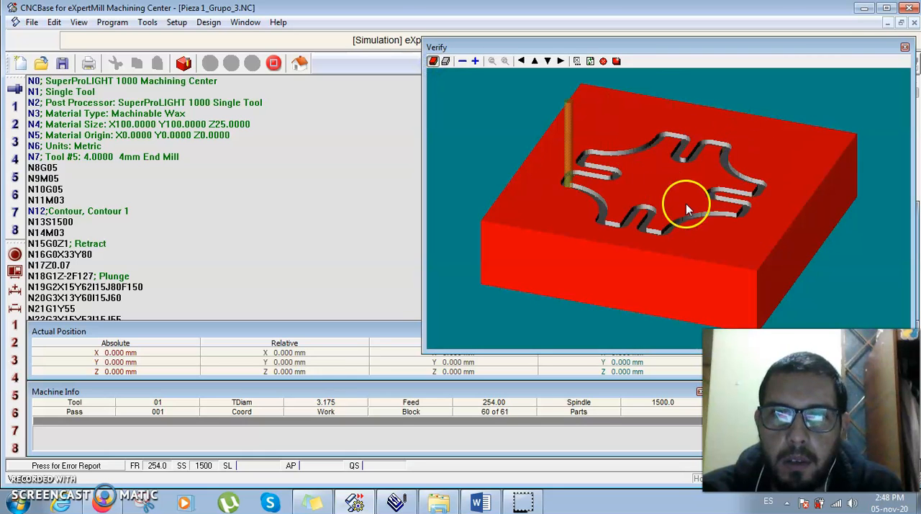